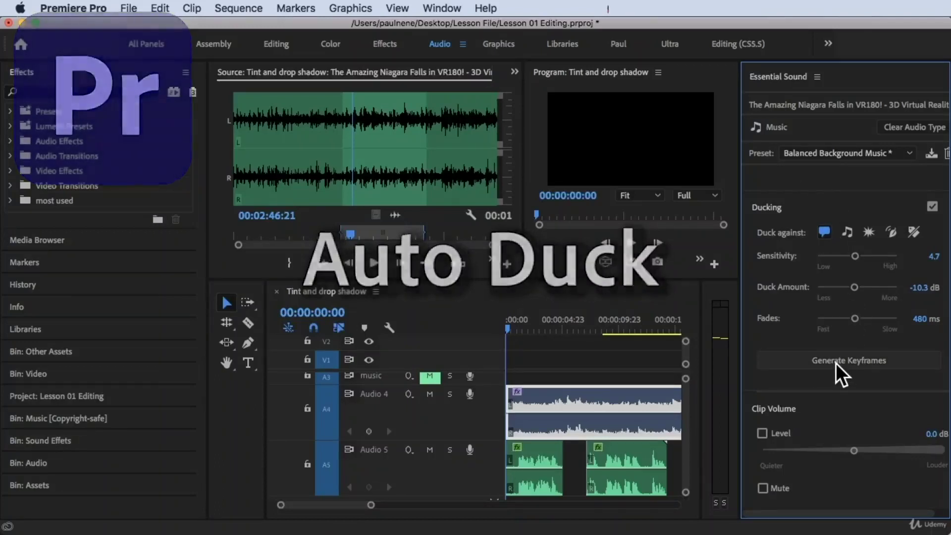
Generate ducking keyframes for the Audio 4 music clip with the Balanced Background Music preset.
left_click(877, 367)
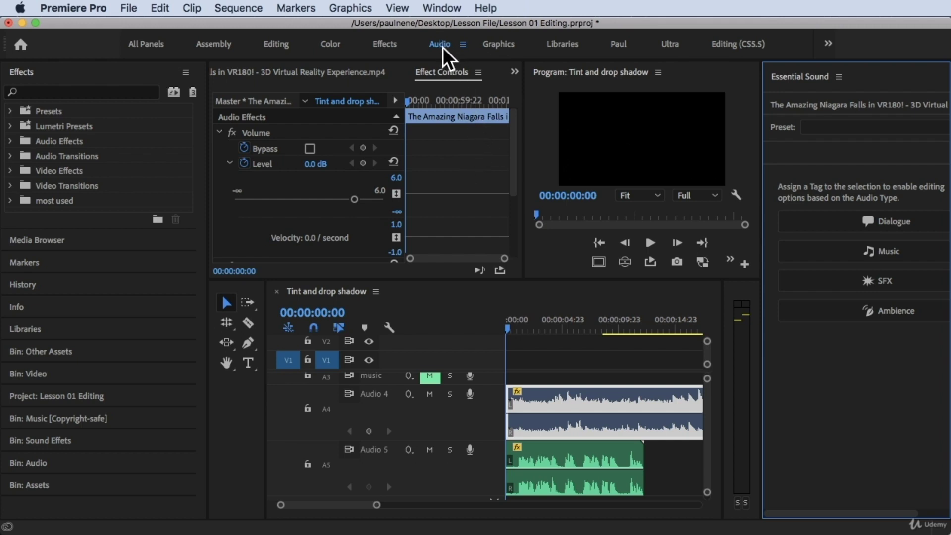
left_click(447, 9)
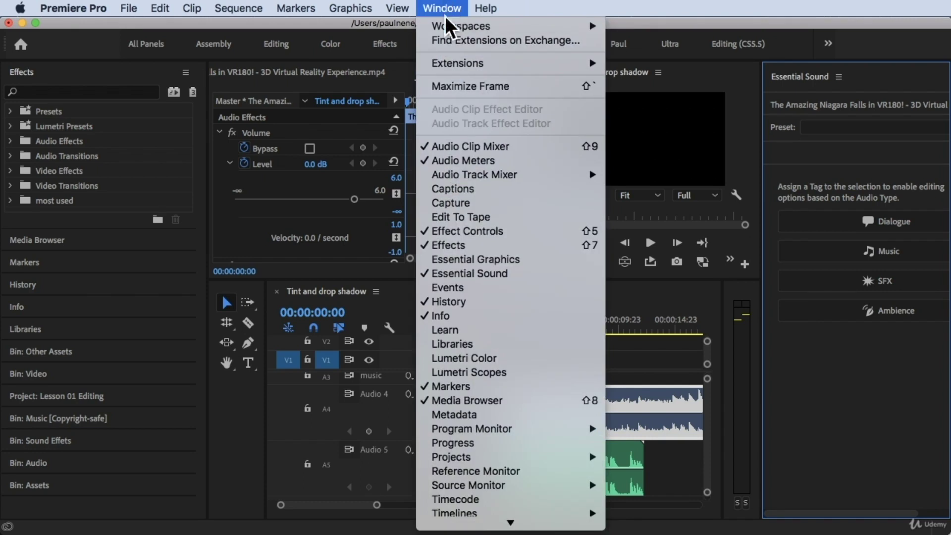
mouse_move(446, 20)
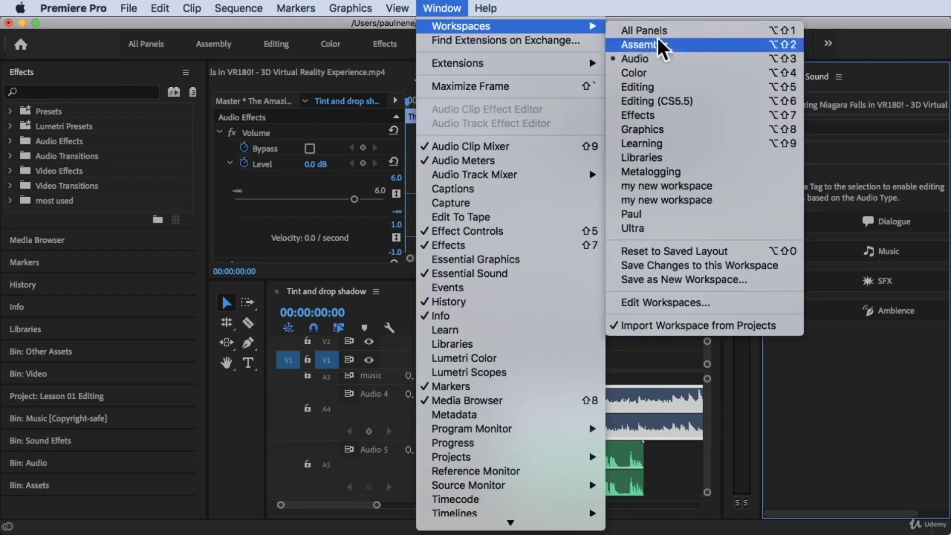
left_click(655, 57)
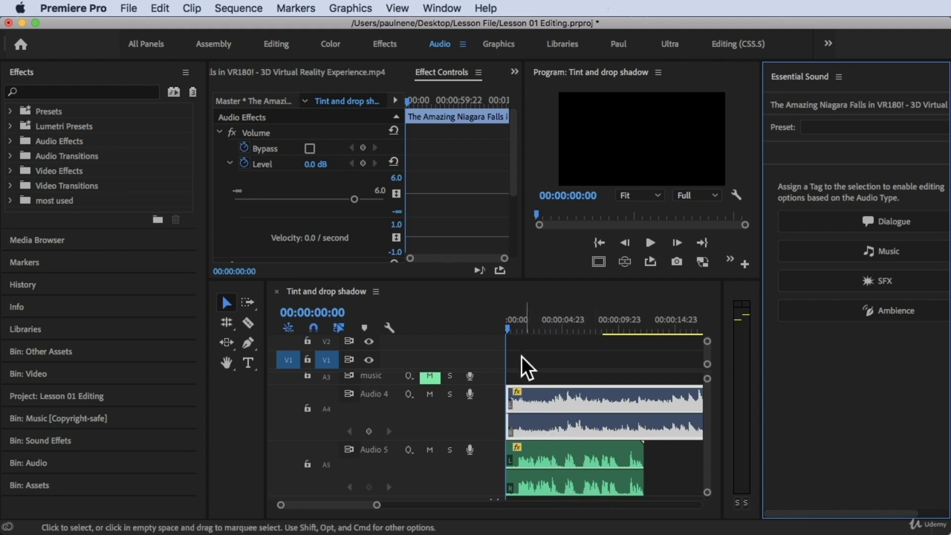
left_click(509, 318)
key("space")
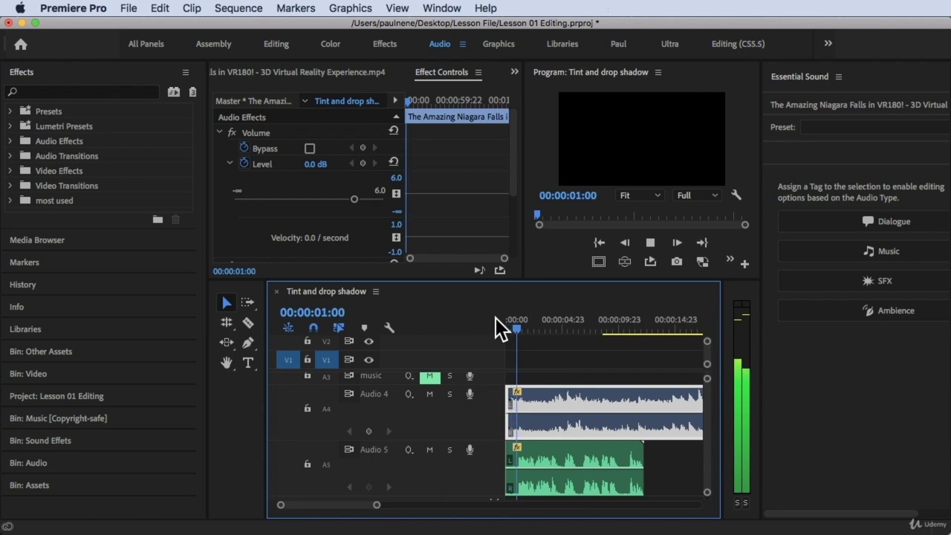
key("XF86AudioLowerVolume")
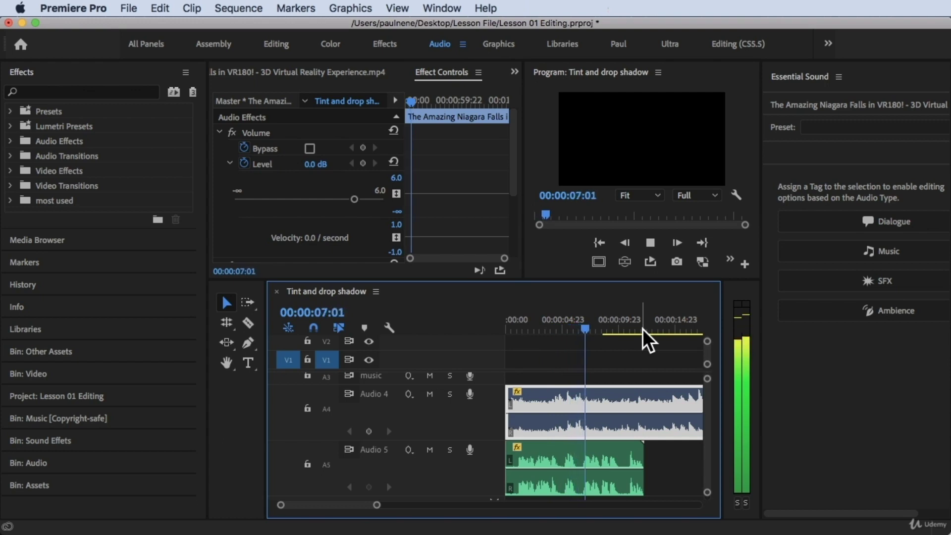
key("space")
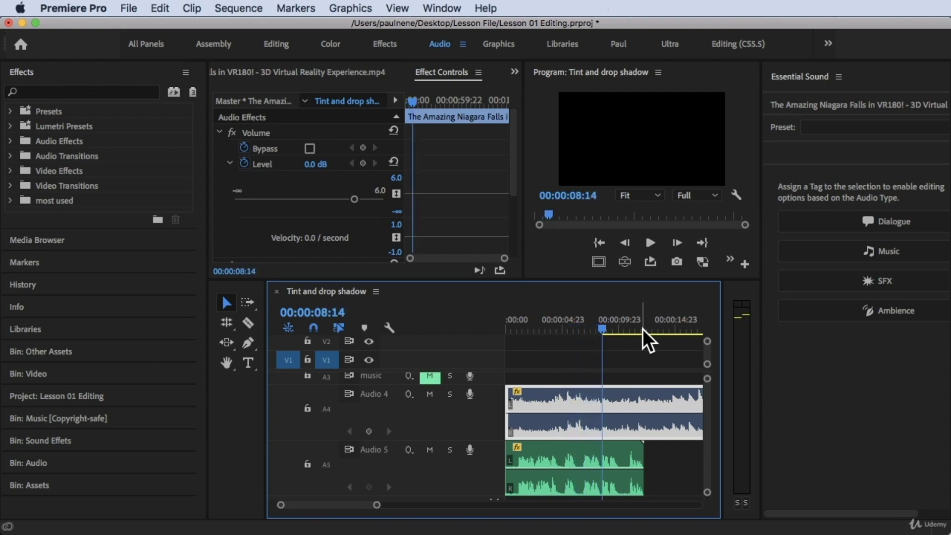
left_click_drag(600, 310, 499, 304)
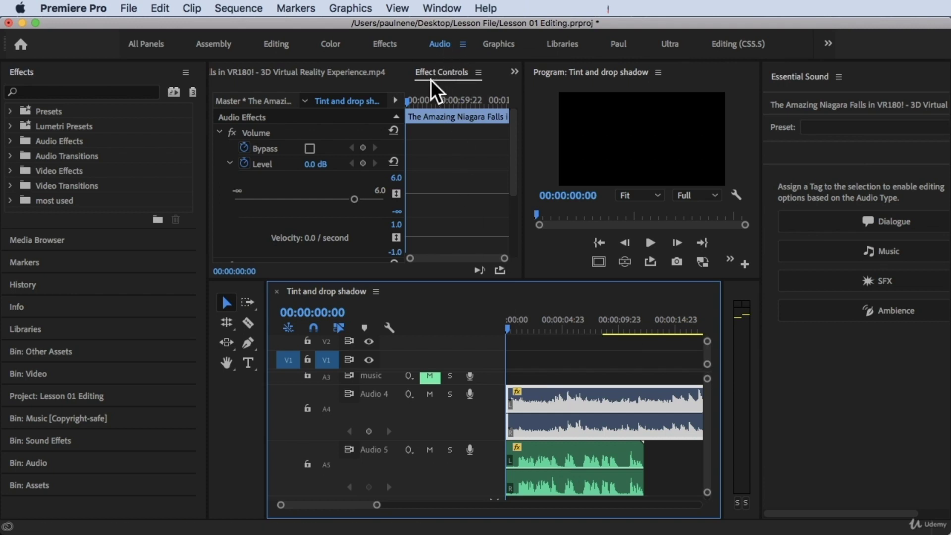
left_click(798, 75)
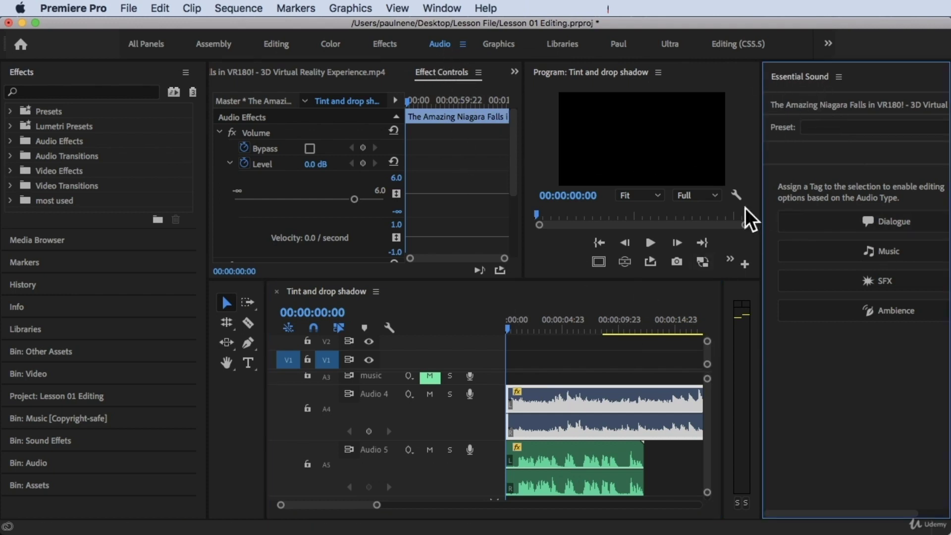
left_click(442, 8)
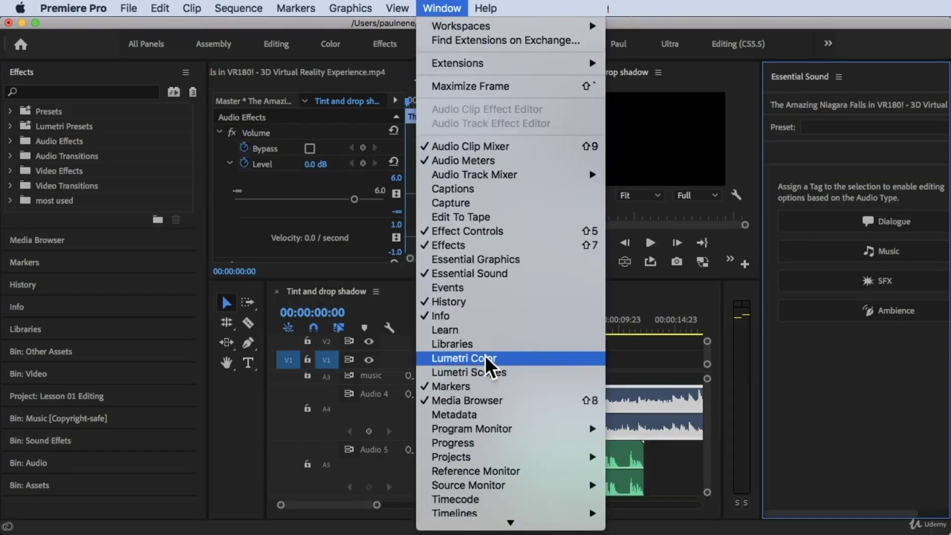
left_click(422, 277)
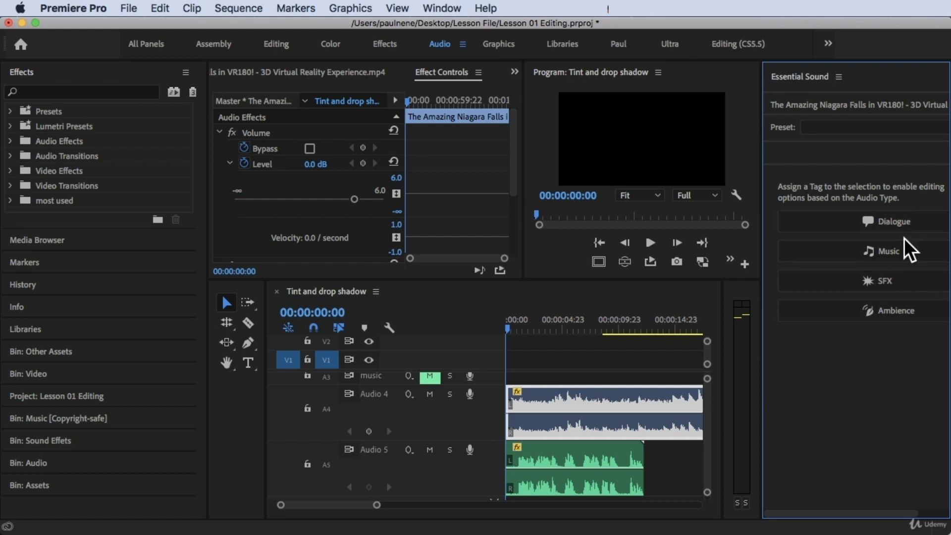
Tag the Audio 5_3.wav clip as Dialogue and apply the Clean Up Noisy Dialogue preset.
left_click(563, 447)
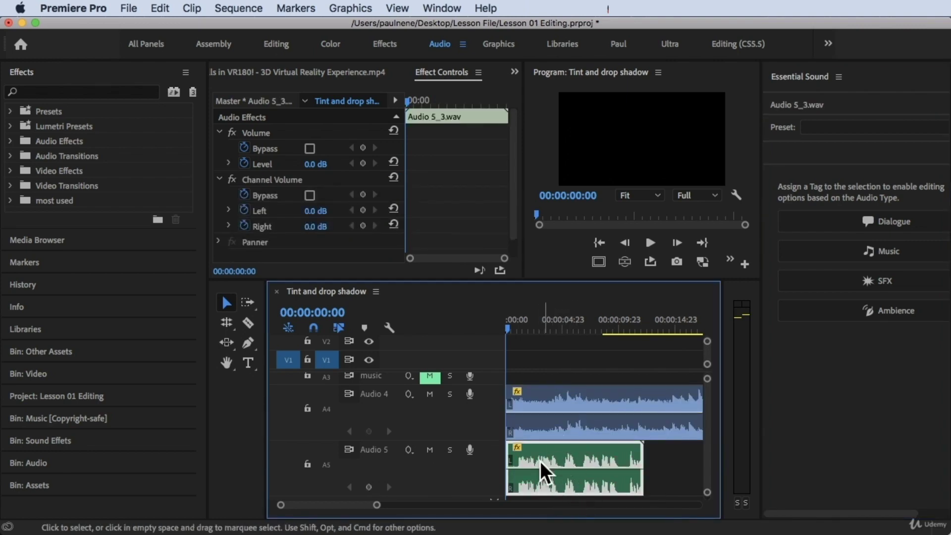
left_click(869, 227)
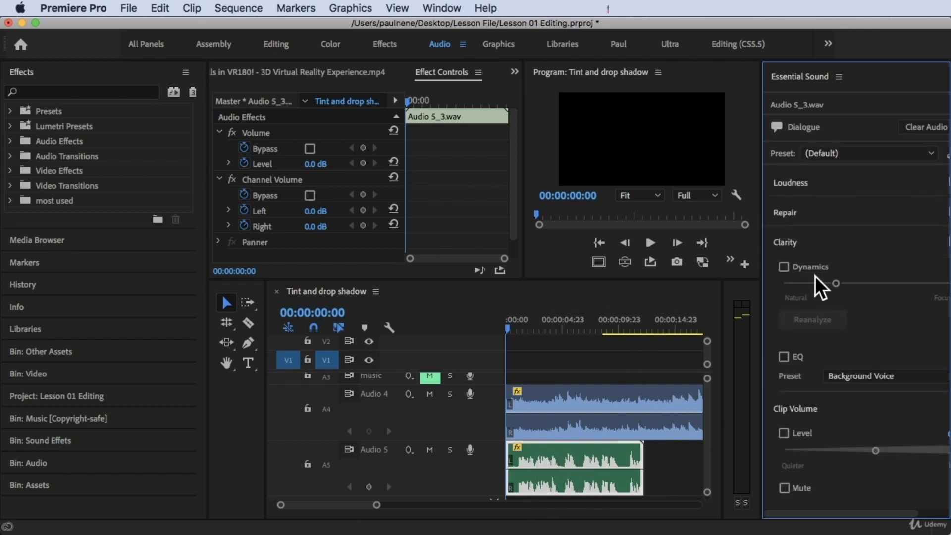
left_click(859, 153)
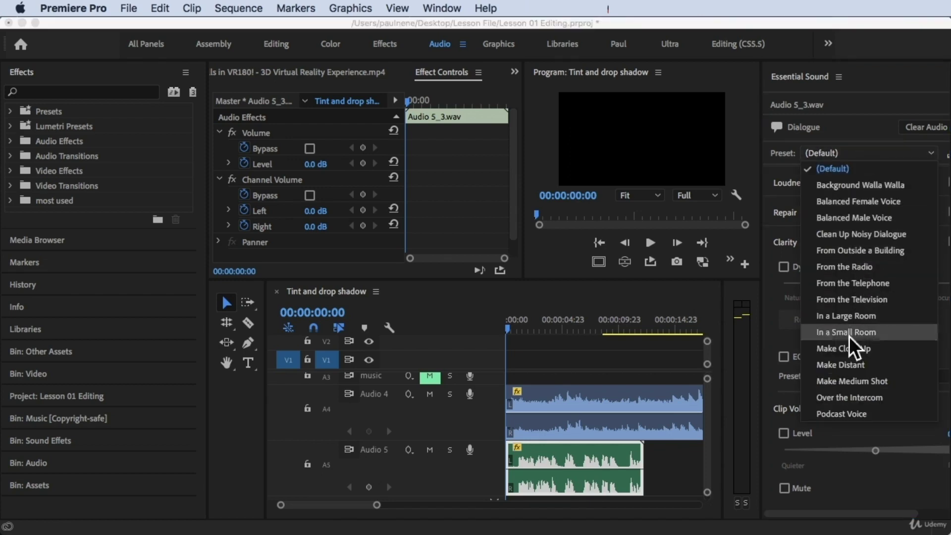
left_click(897, 233)
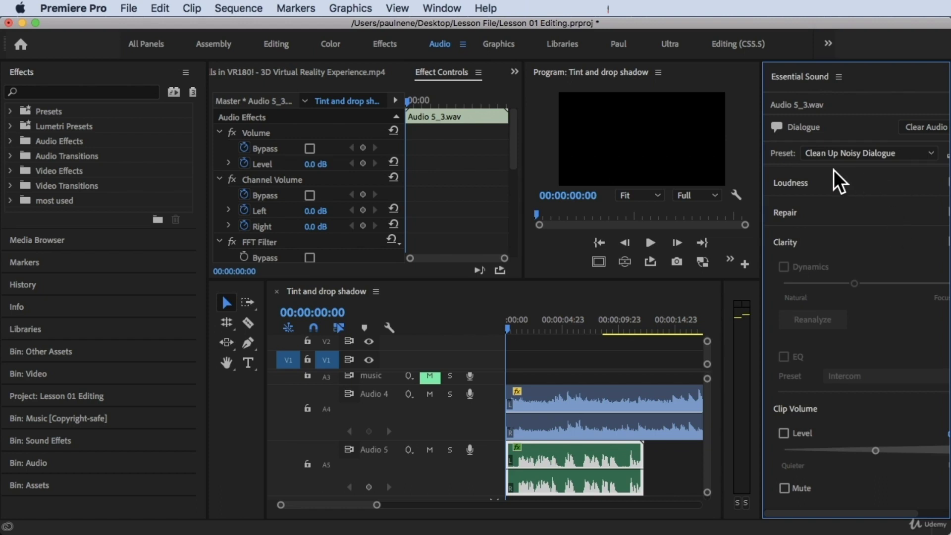
Expand the dialogue clip's Loudness and Repair sections to review their options.
left_click(827, 182)
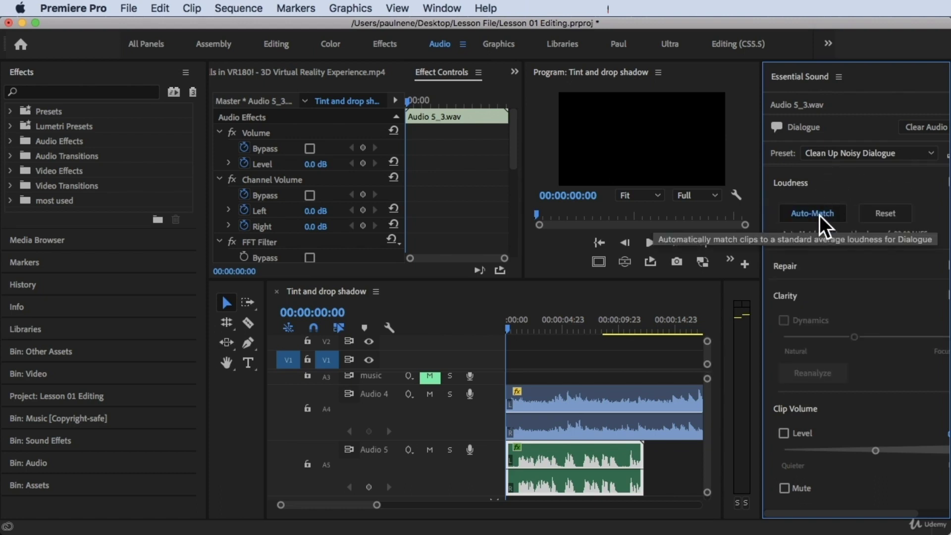
left_click(830, 181)
left_click(817, 214)
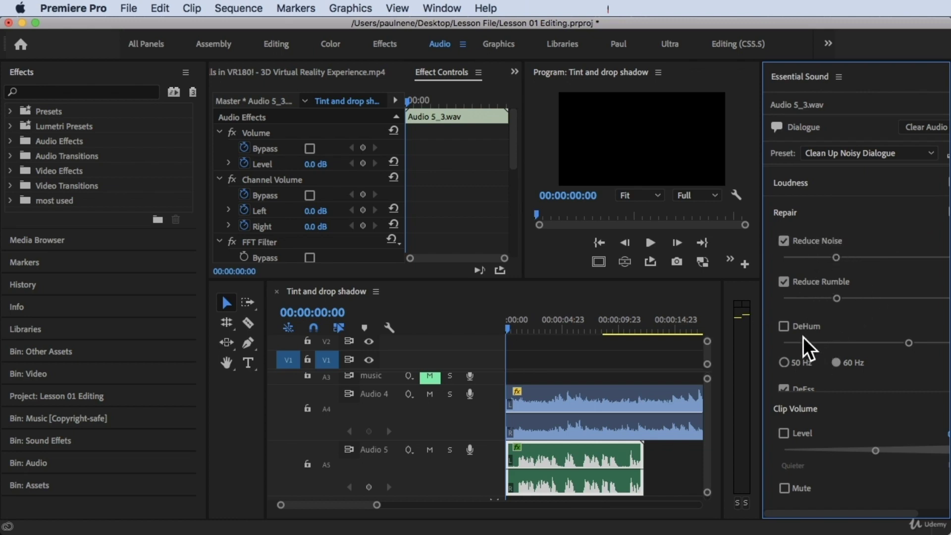
scroll(813, 390, "down", 5)
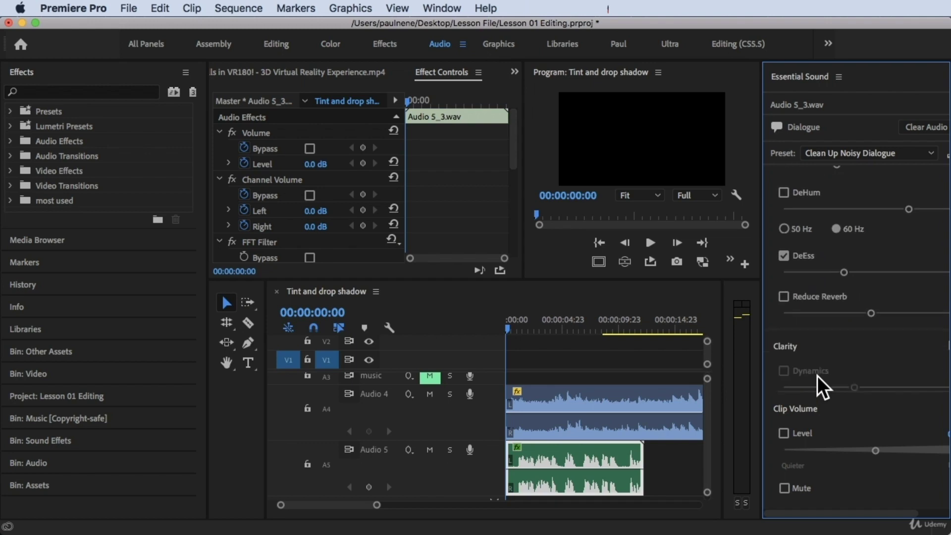
scroll(818, 375, "down", 5)
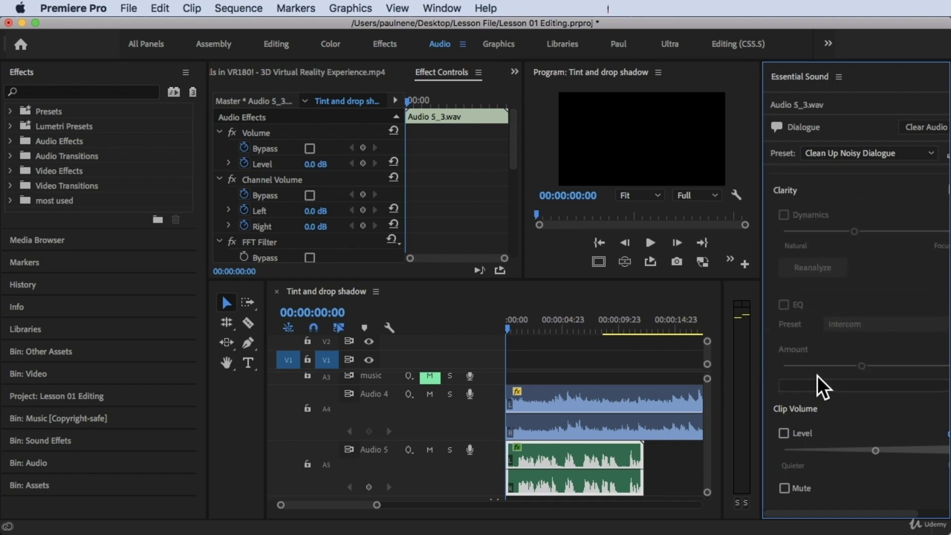
scroll(817, 375, "up", 5)
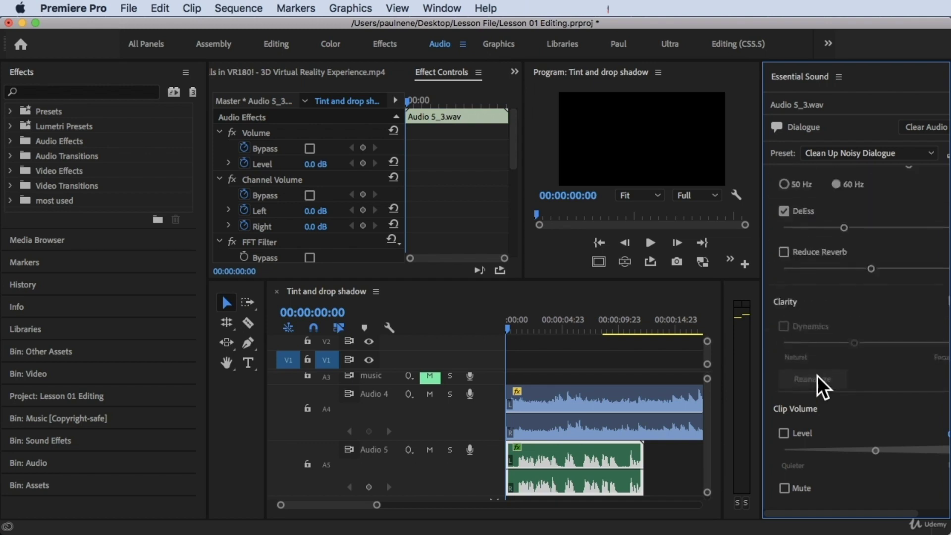
Leave Clip Volume Level off and select the Niagara Falls music clip on Audio 4.
left_click(784, 433)
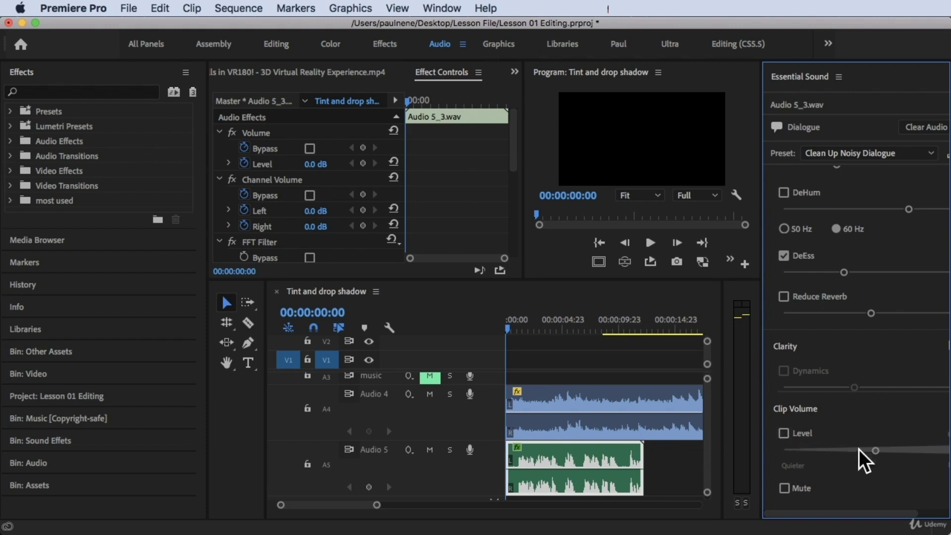
left_click(787, 434)
scroll(839, 185, "up", 5)
left_click(824, 183)
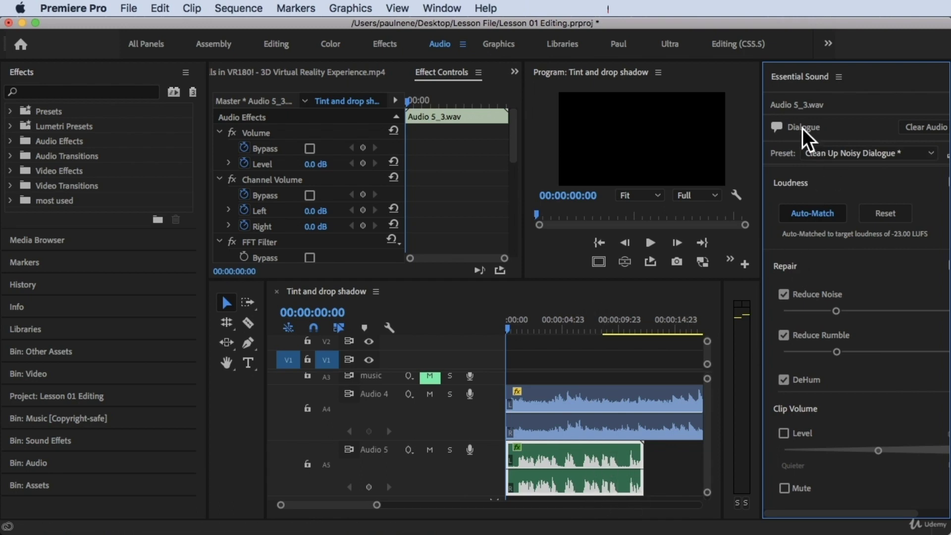
left_click(602, 403)
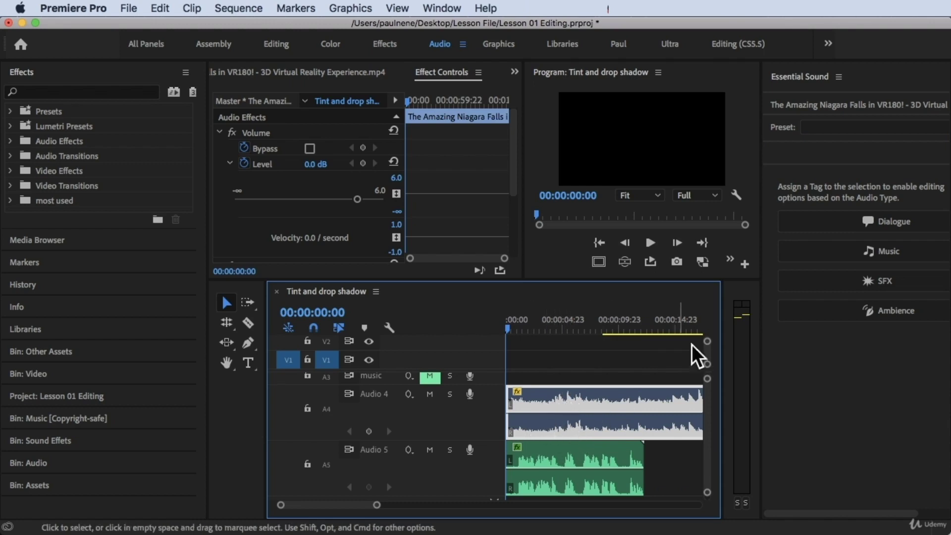
Tag the Niagara Falls clip as Music with Balanced Background Music, and switch Loudness Auto-Match off.
left_click(856, 254)
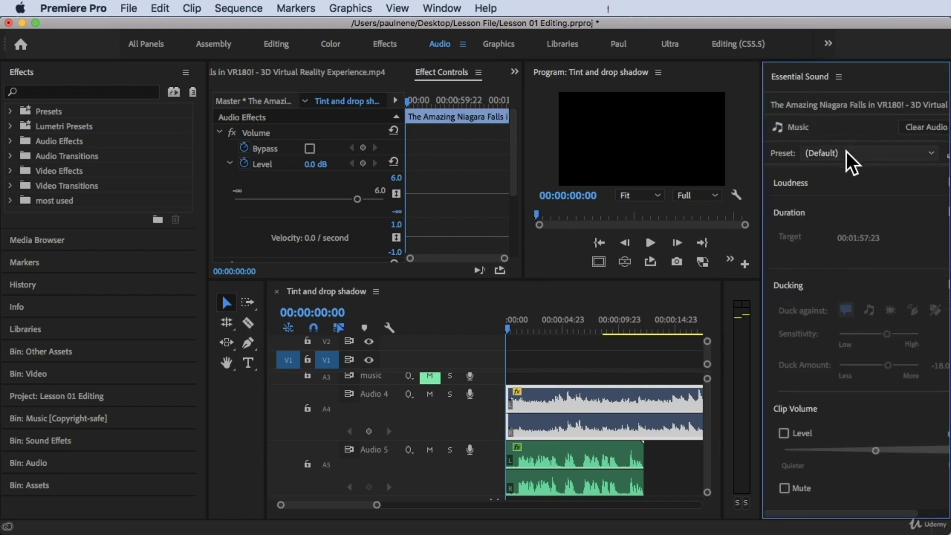
left_click(818, 154)
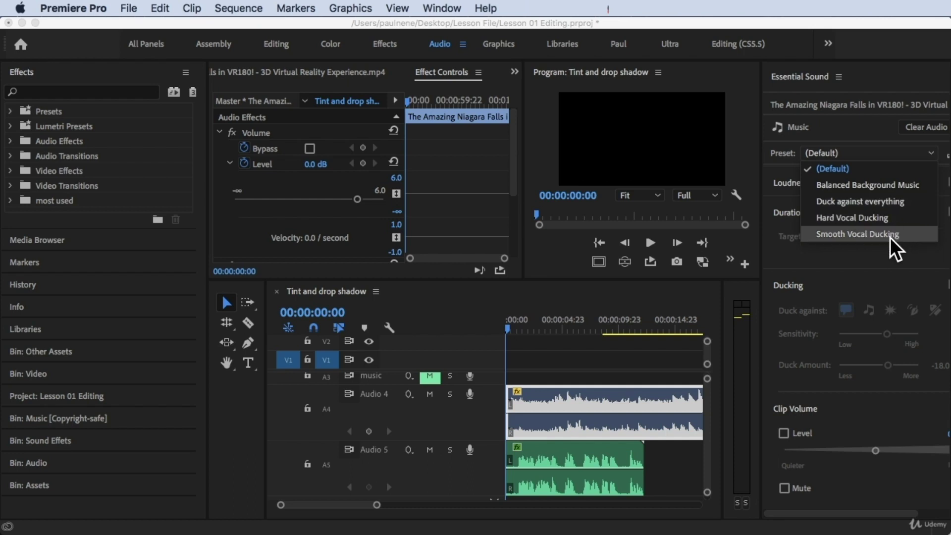
left_click(893, 191)
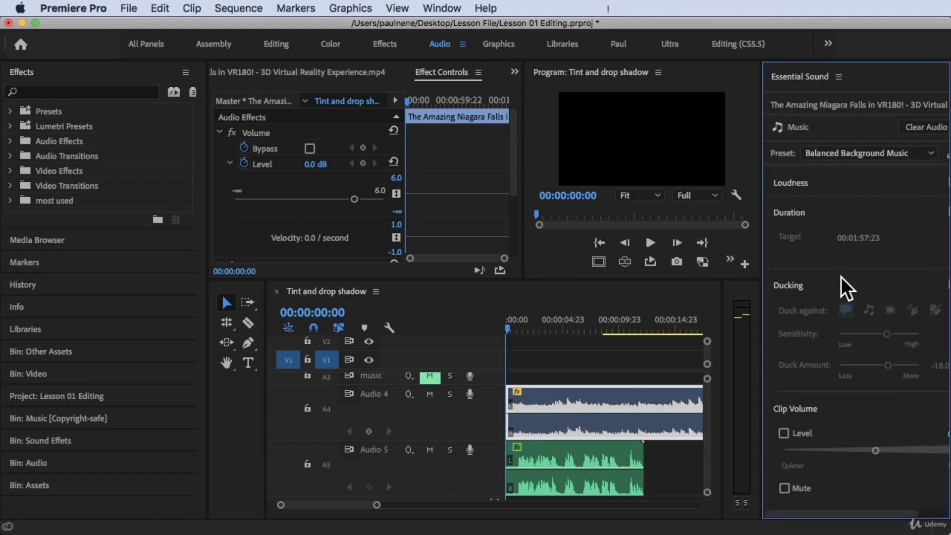
left_click(817, 188)
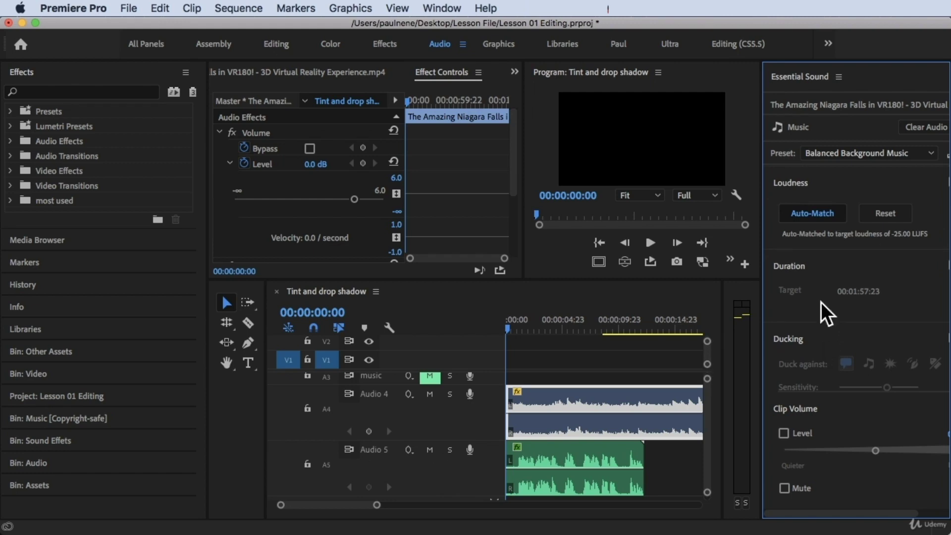
left_click(830, 215)
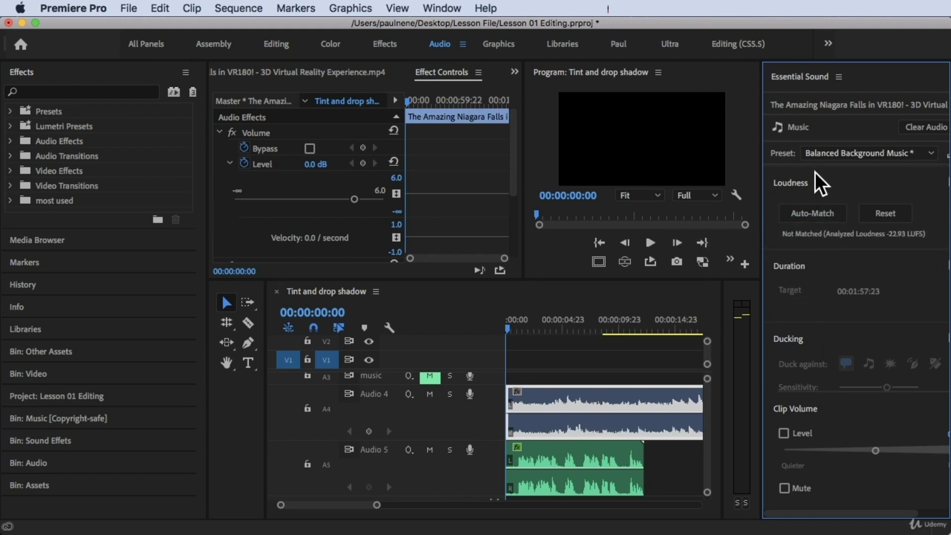
left_click(830, 153)
left_click(830, 151)
left_click(808, 183)
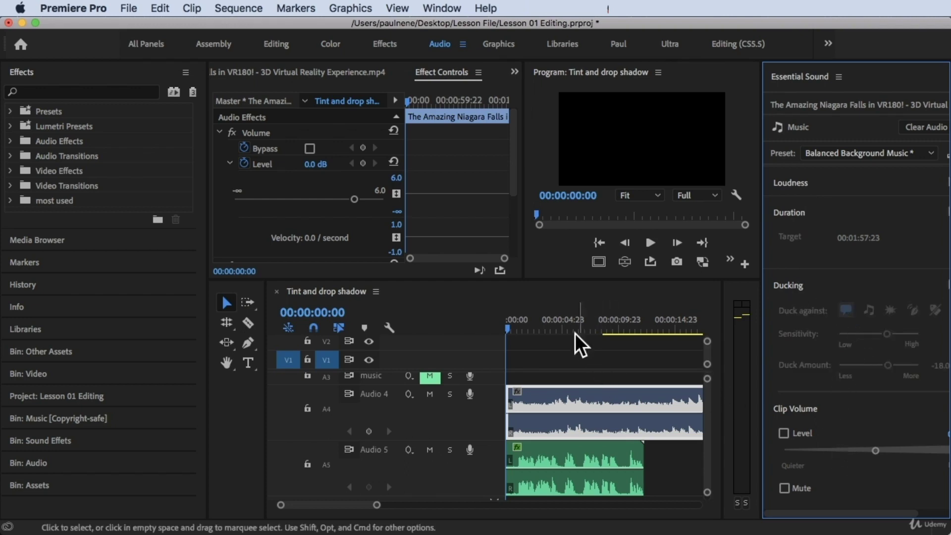
Play the sequence to 00:00:07:04 and razor the Audio 5 dialogue clip there.
left_click(493, 324)
key("space")
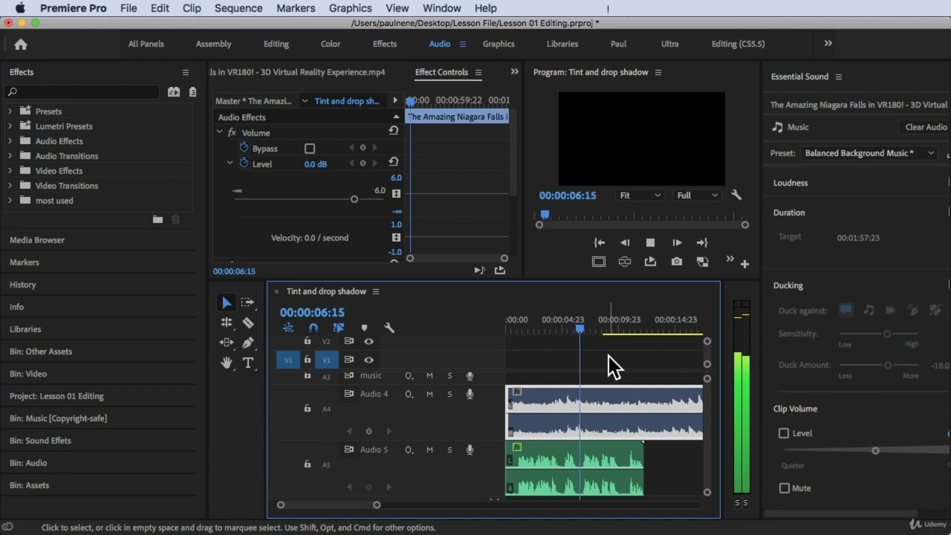
key("space")
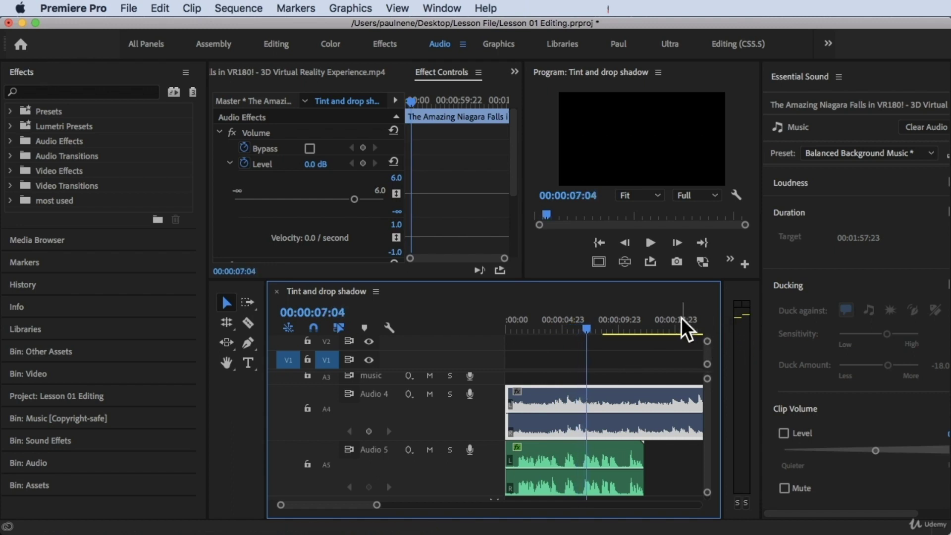
key("c")
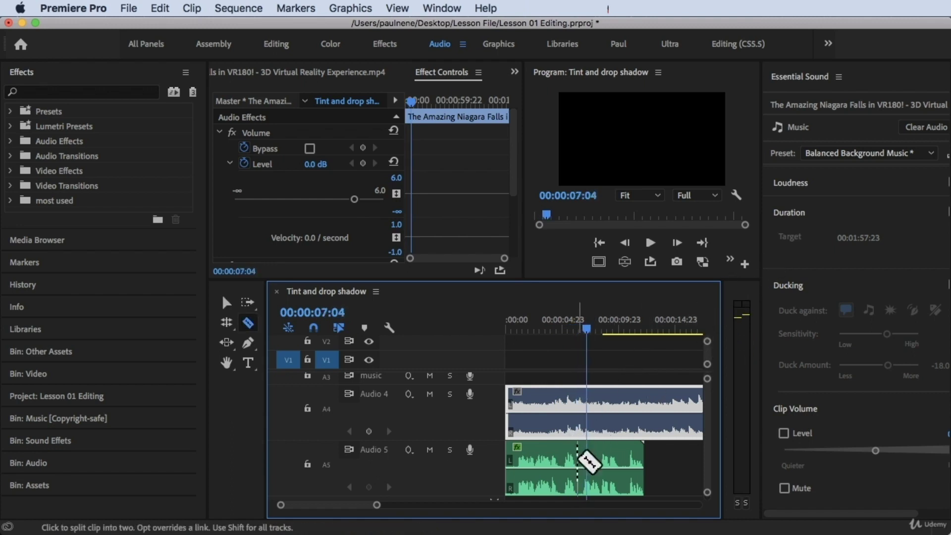
left_click(563, 469)
Drag the second Audio 5 dialogue piece right to the playhead, leaving a gap.
key("v")
left_click(601, 491)
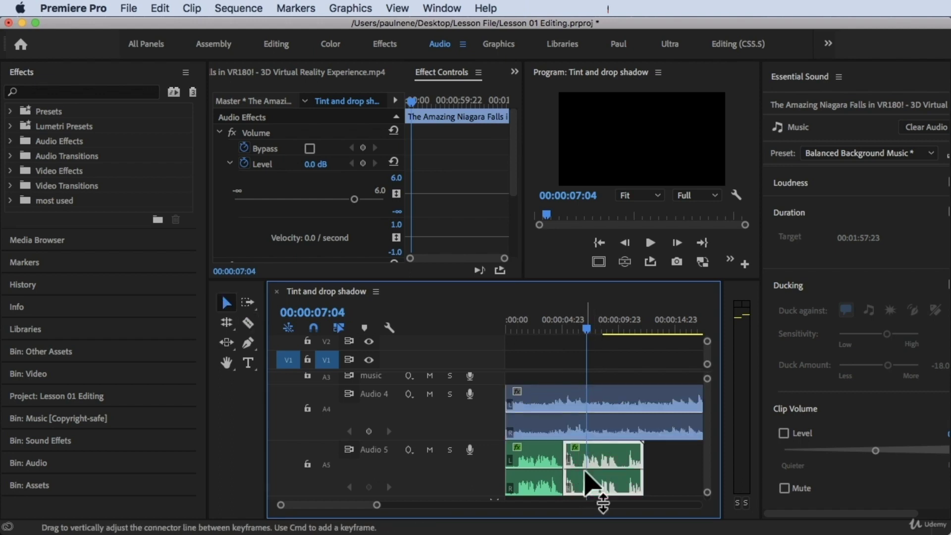
left_click(586, 468)
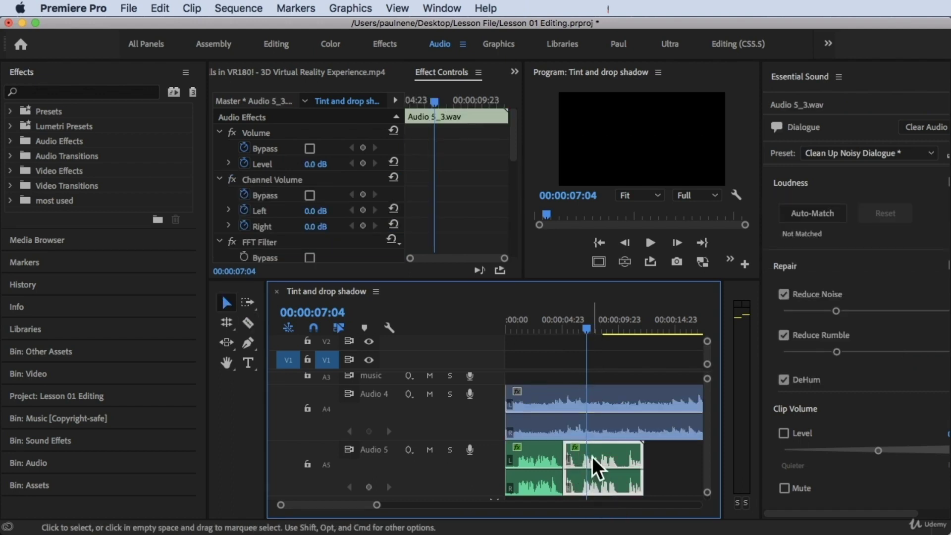
left_click_drag(595, 455, 621, 454)
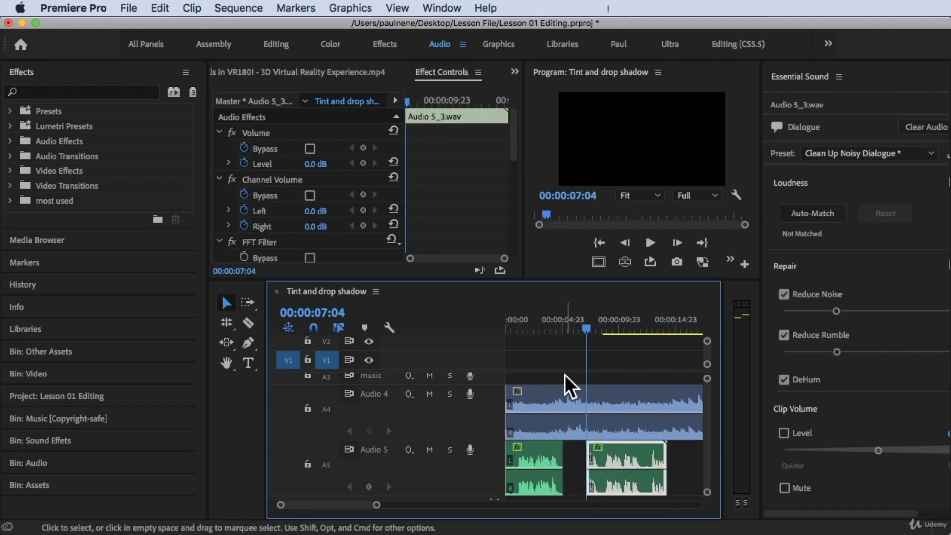
Move the playhead back to 00:00:03:21 and reselect the Audio 4 music clip.
left_click_drag(574, 320, 535, 323)
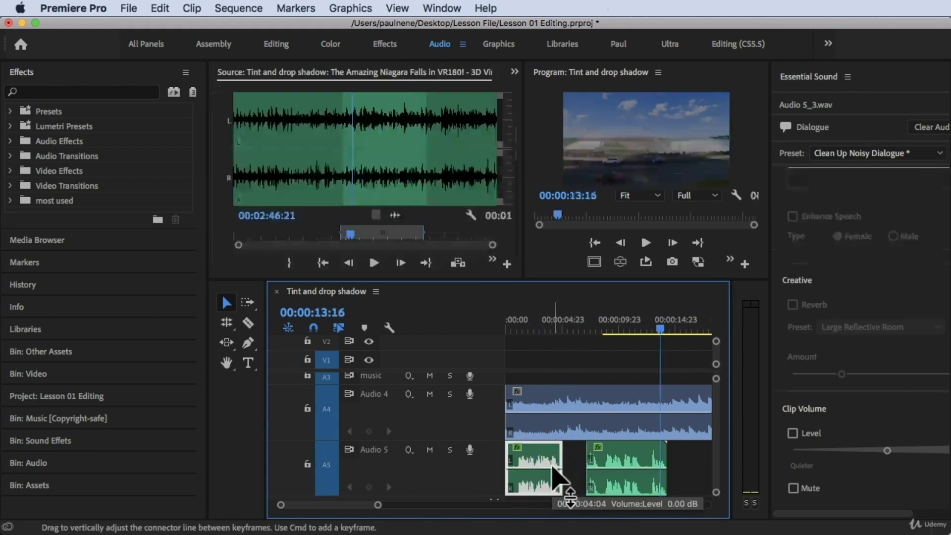
left_click(612, 443)
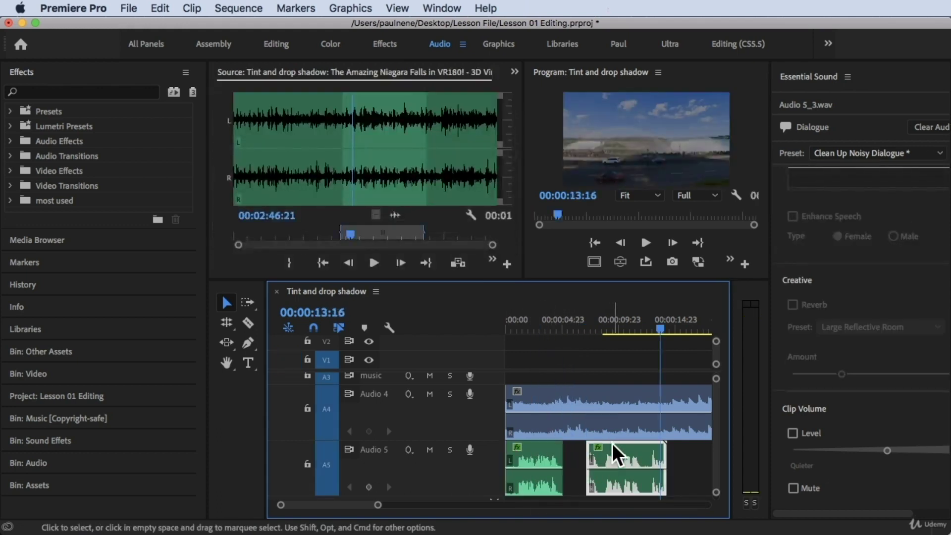
left_click(552, 322)
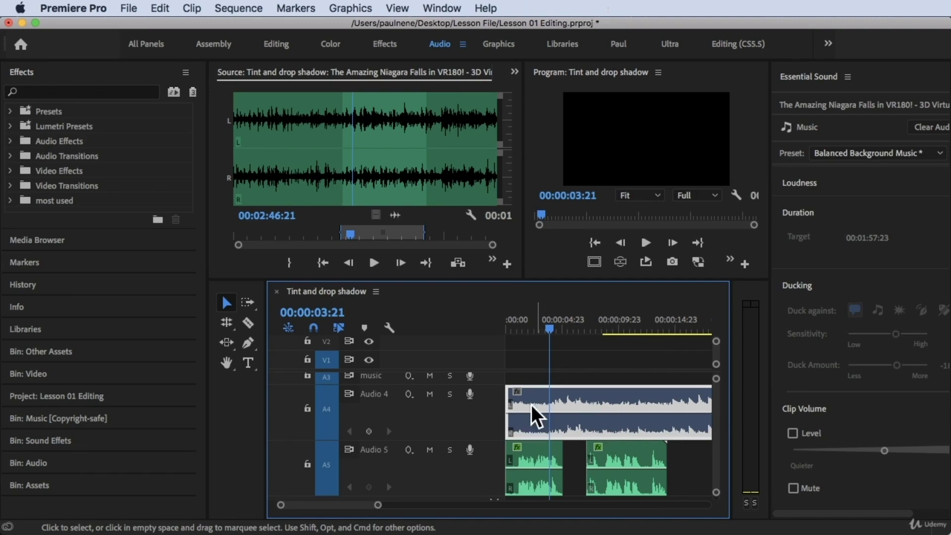
left_click(556, 483)
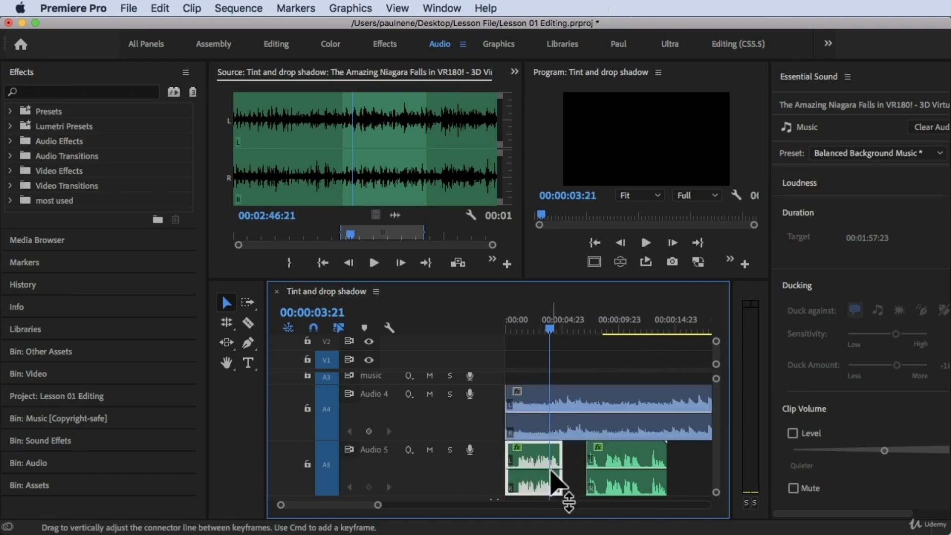
left_click(532, 417)
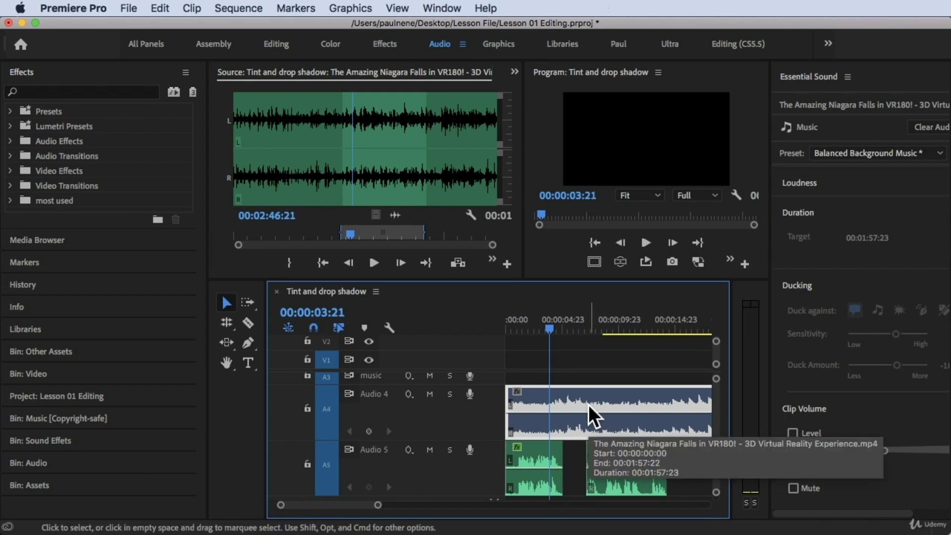
Enable Ducking against Dialogue Clips on the music, with sensitivity 5.8 and -18.0 dB duck amount.
left_click(808, 286)
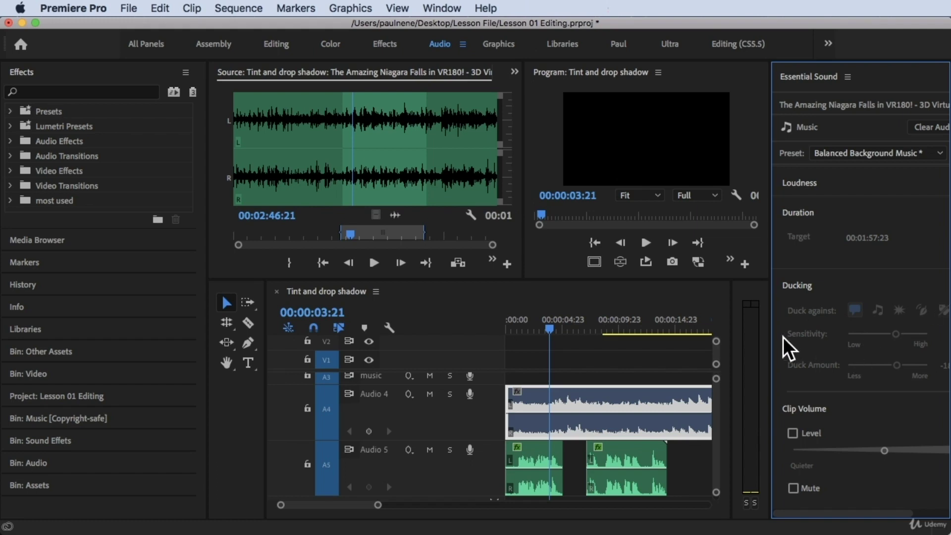
left_click_drag(771, 330, 741, 331)
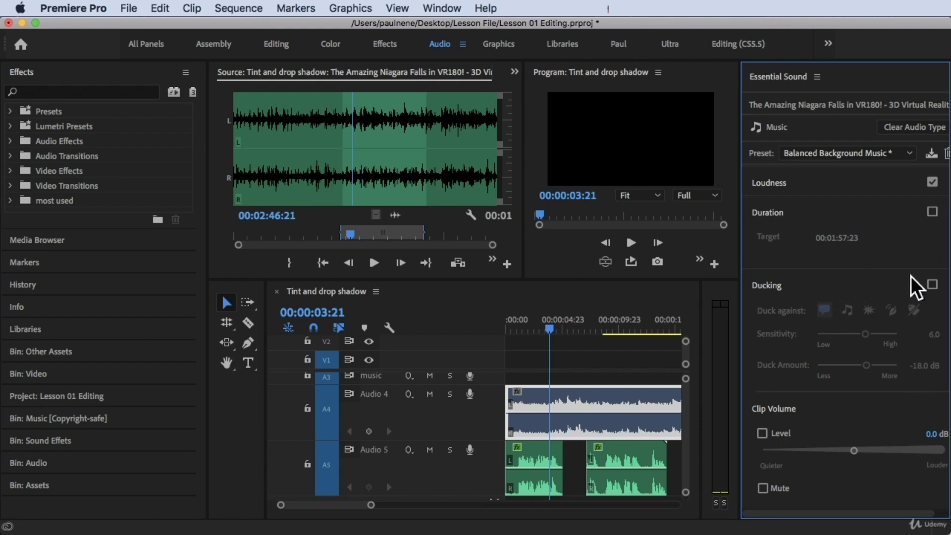
left_click(930, 285)
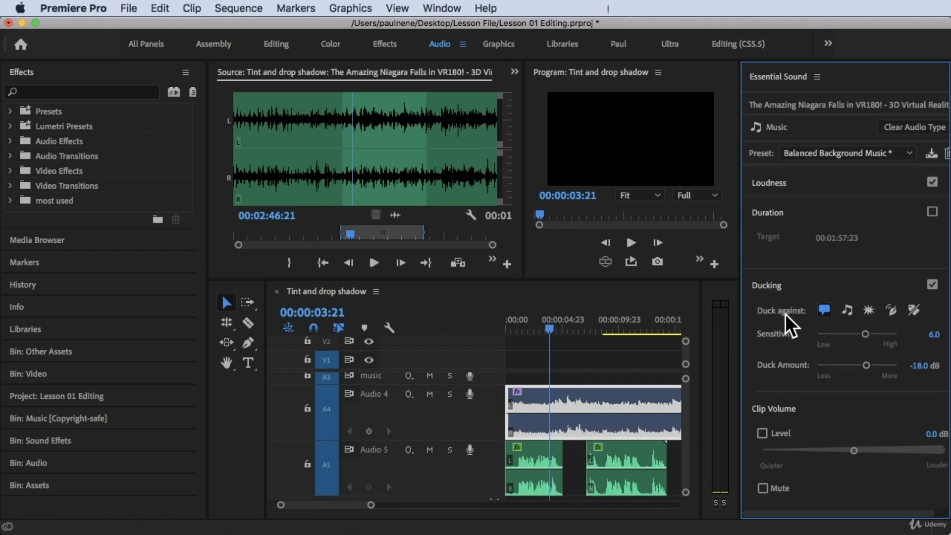
left_click(823, 310)
mouse_move(866, 334)
left_mouse_down()
mouse_move(880, 333)
mouse_move(736, 356)
mouse_move(850, 337)
left_mouse_up()
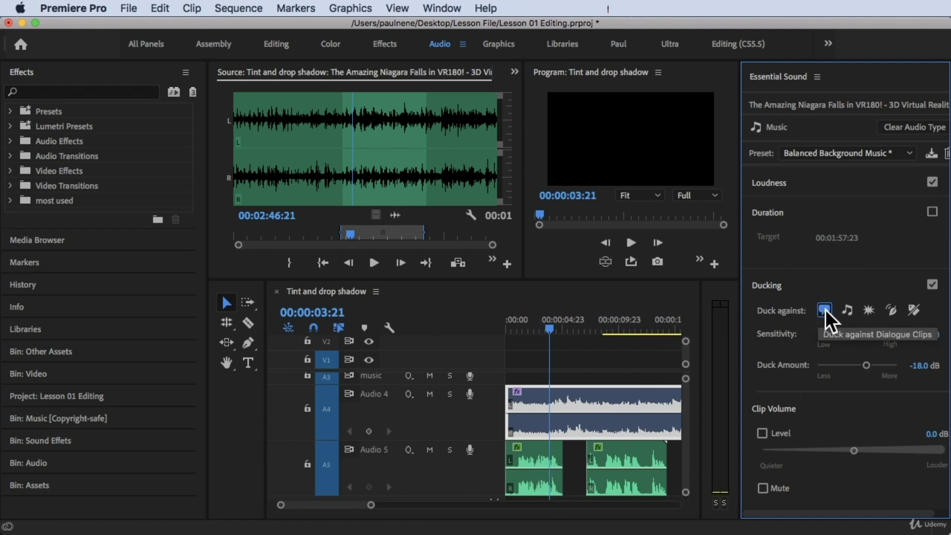
Set ducking to sensitivity 4.7, -10.3 dB duck amount and 480 ms fades, then generate keyframes.
left_click(542, 475)
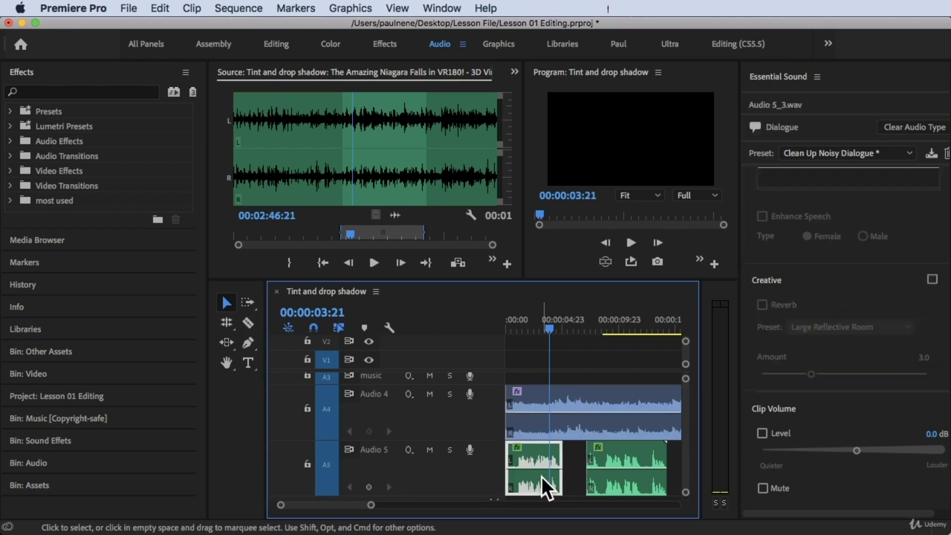
left_click(785, 127)
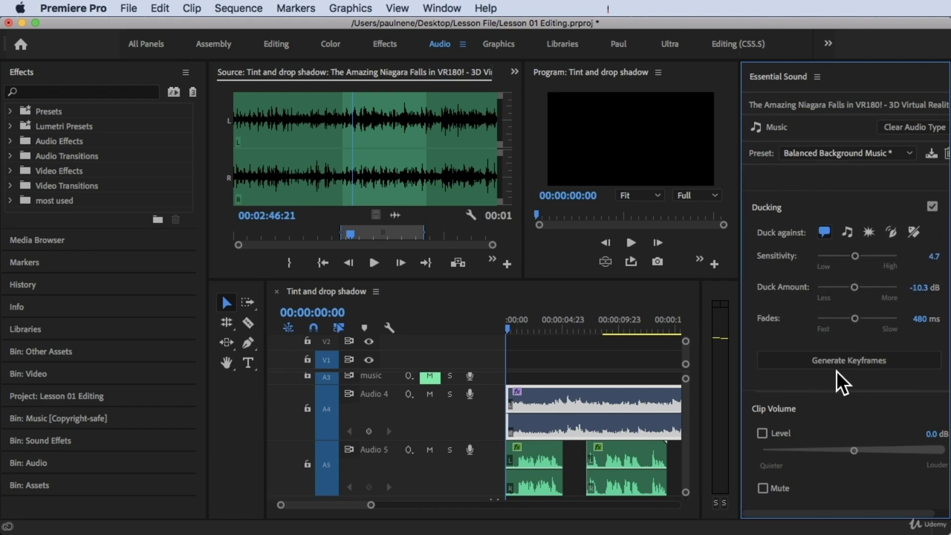
left_click(876, 362)
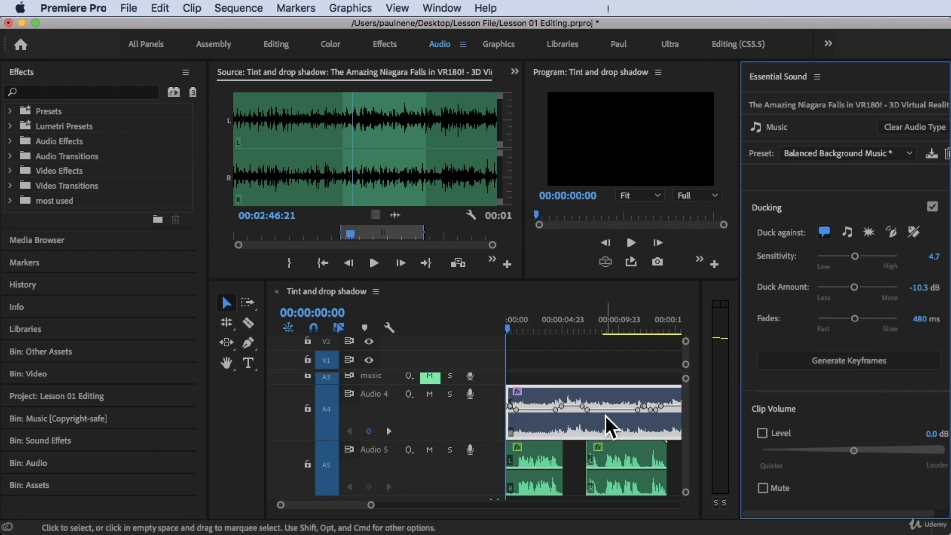
Zoom into the timeline and regenerate the music clip's ducking keyframes.
key("equal")
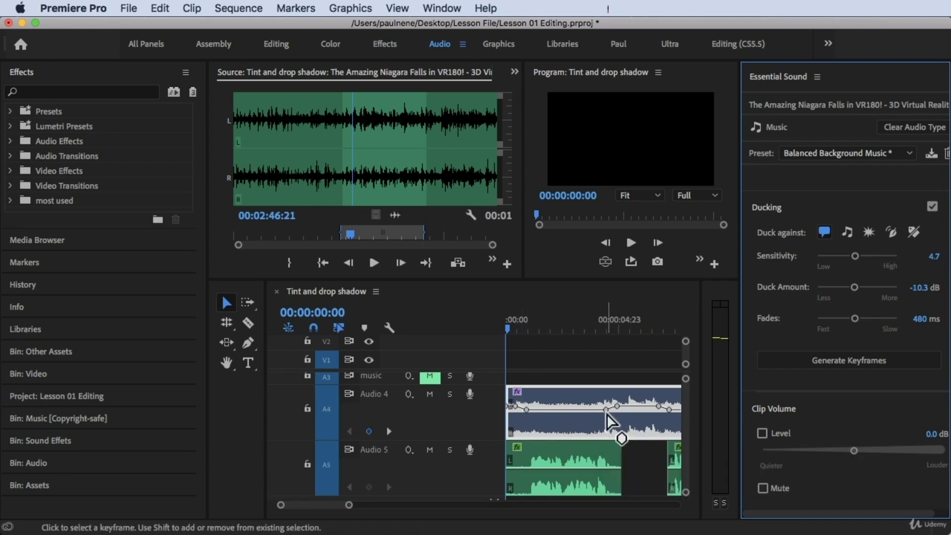
scroll(651, 427, "right", 3)
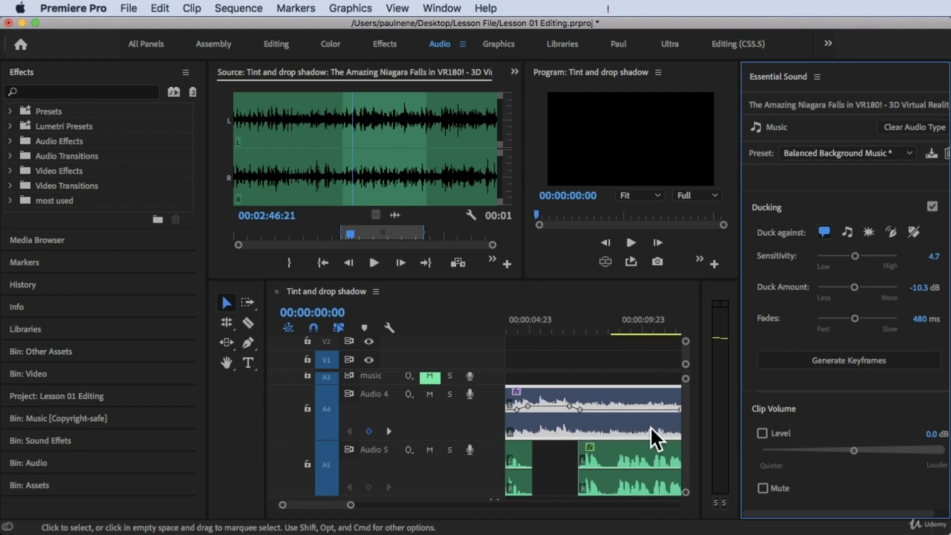
scroll(631, 426, "right", 3)
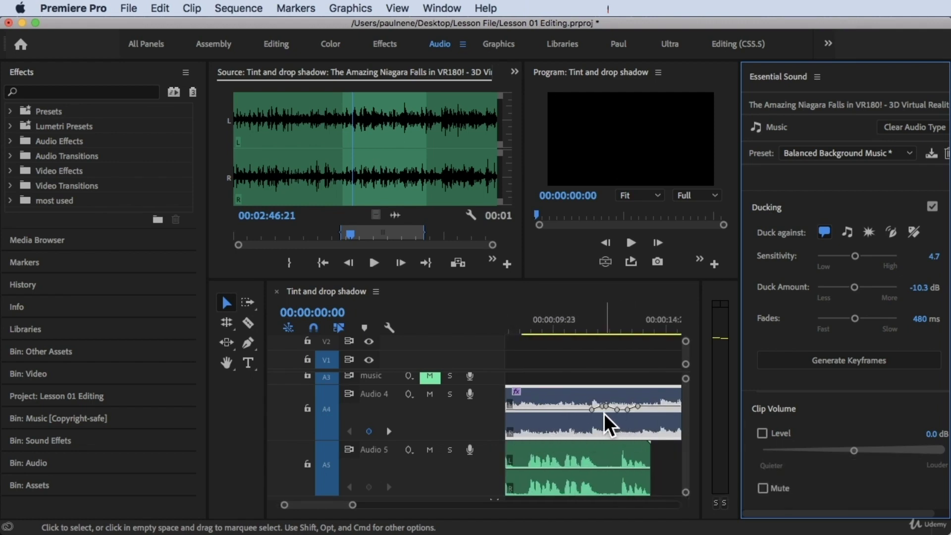
left_click(848, 363)
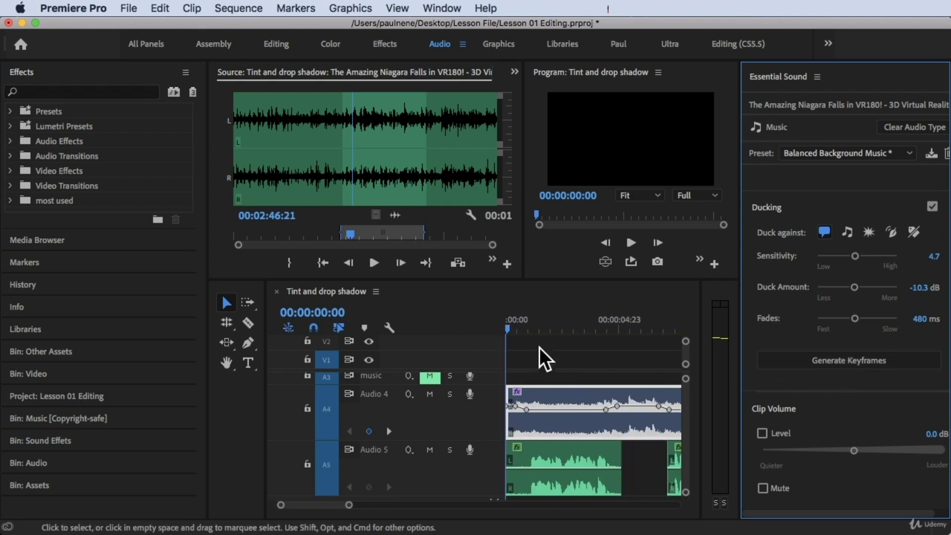
Play the sequence through to 00:00:14:01 to hear the music dip under dialogue.
left_click(491, 321)
key("space")
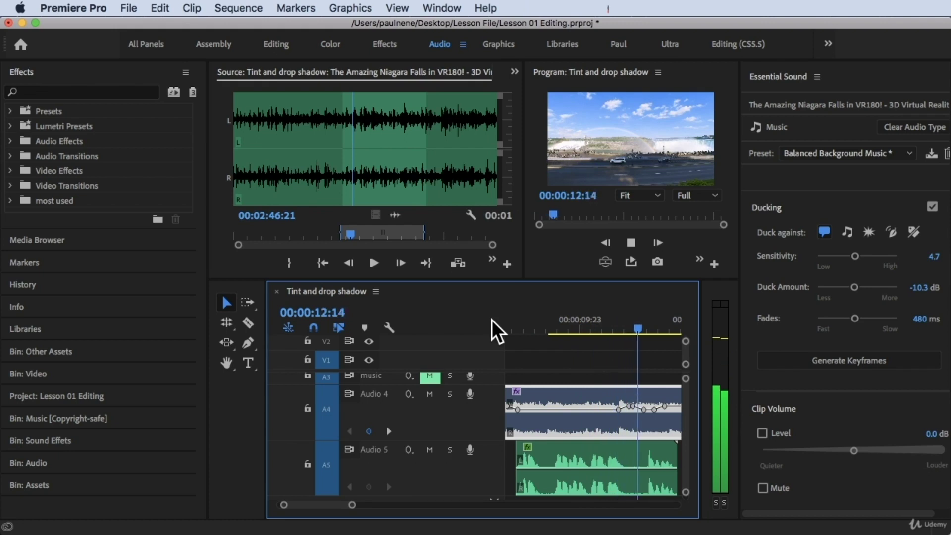
key("space")
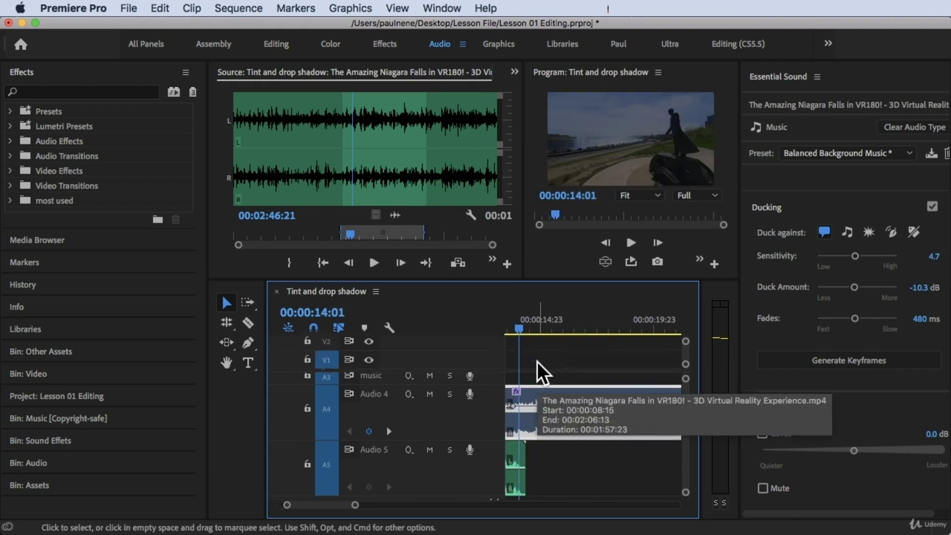
scroll(563, 370, "up", 5)
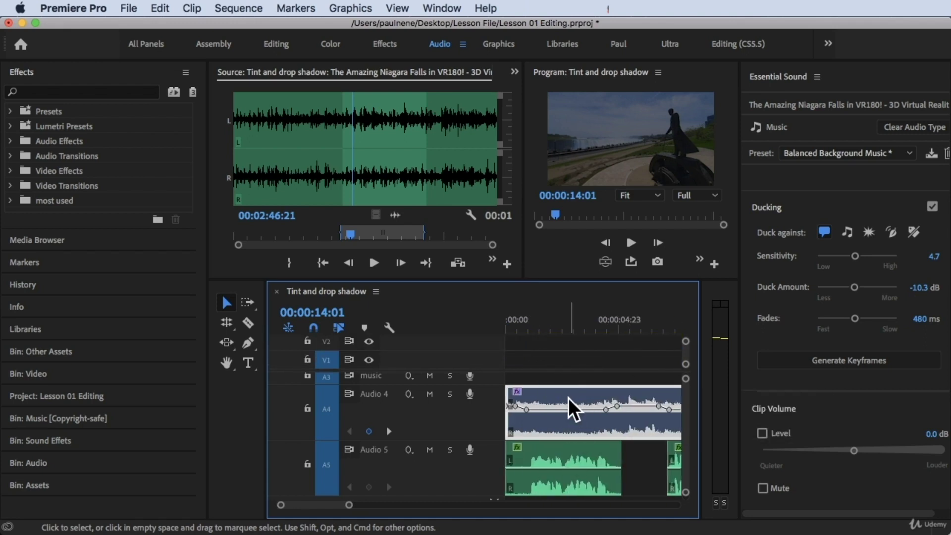
left_click(554, 487)
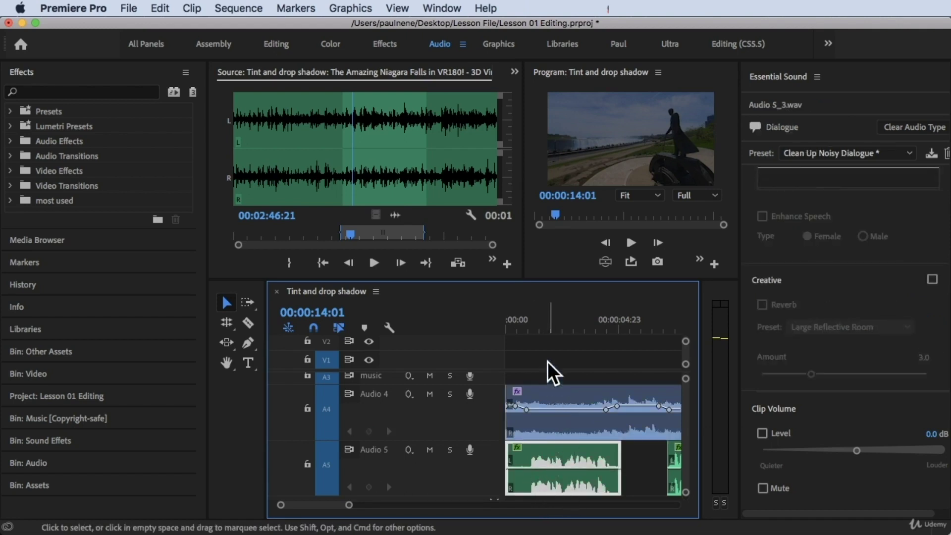
key("minus")
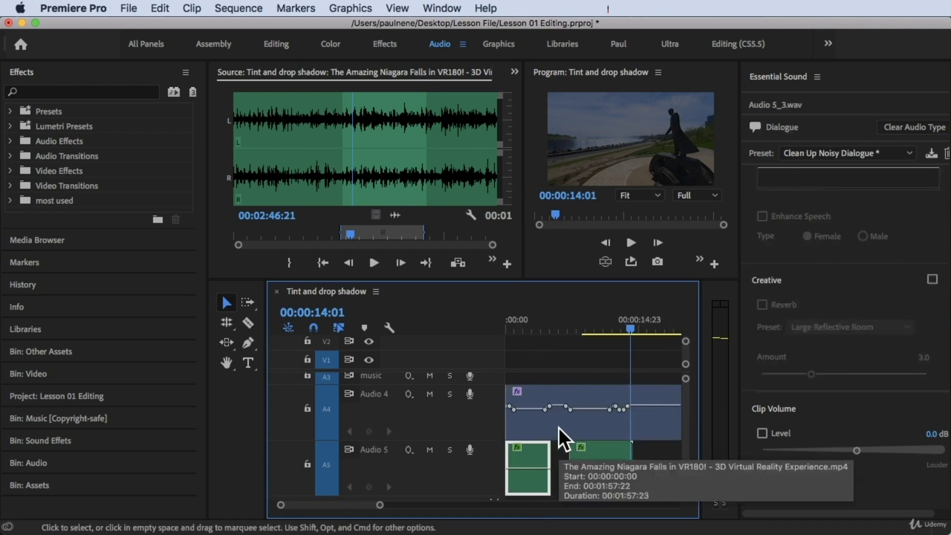
key("minus")
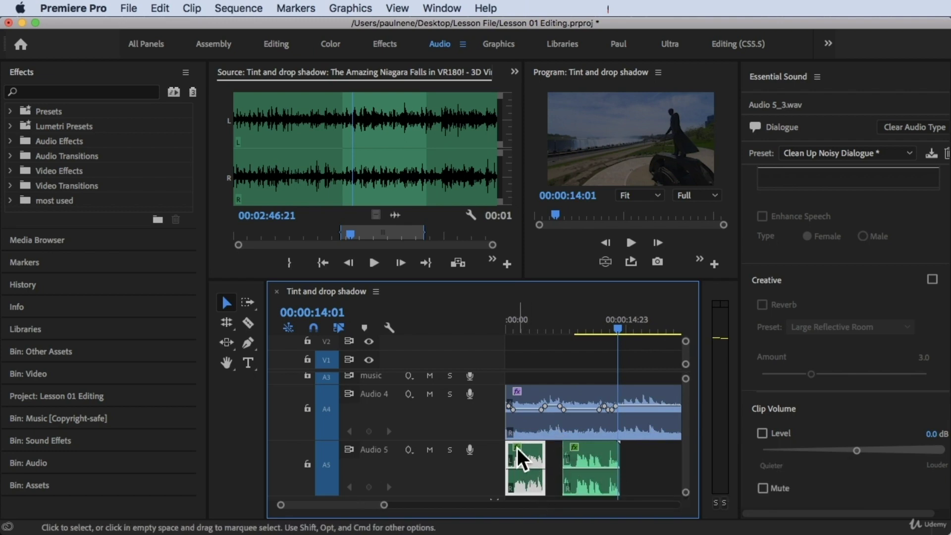
left_click(526, 424)
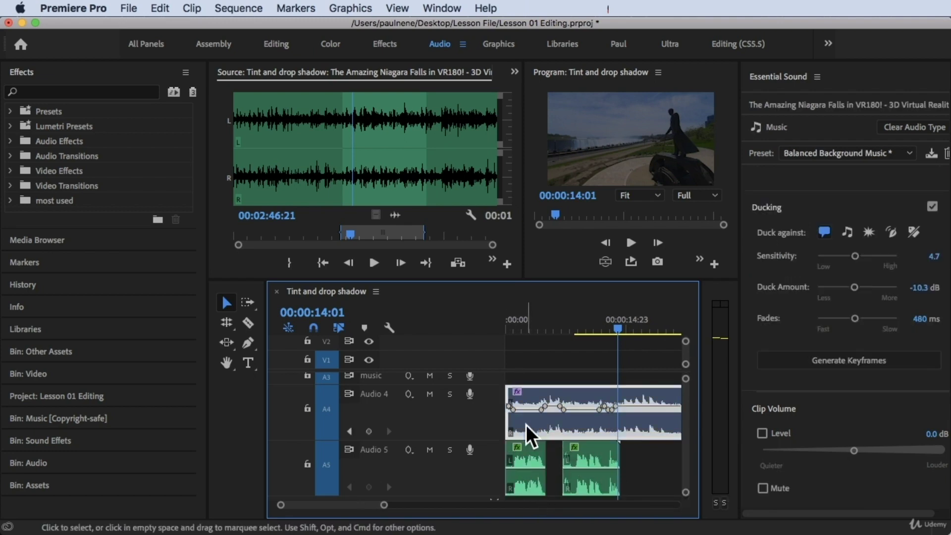
left_click(526, 461)
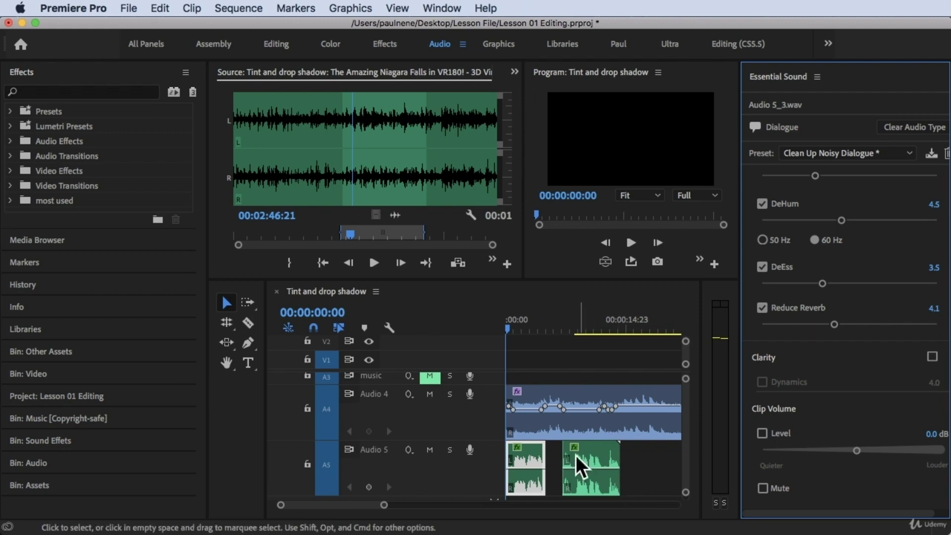
left_click(565, 418)
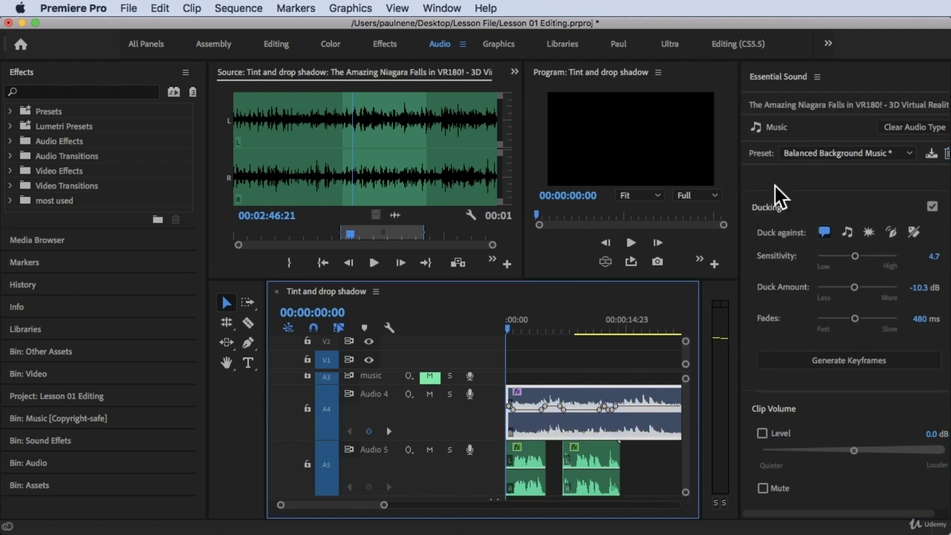
left_click(789, 121)
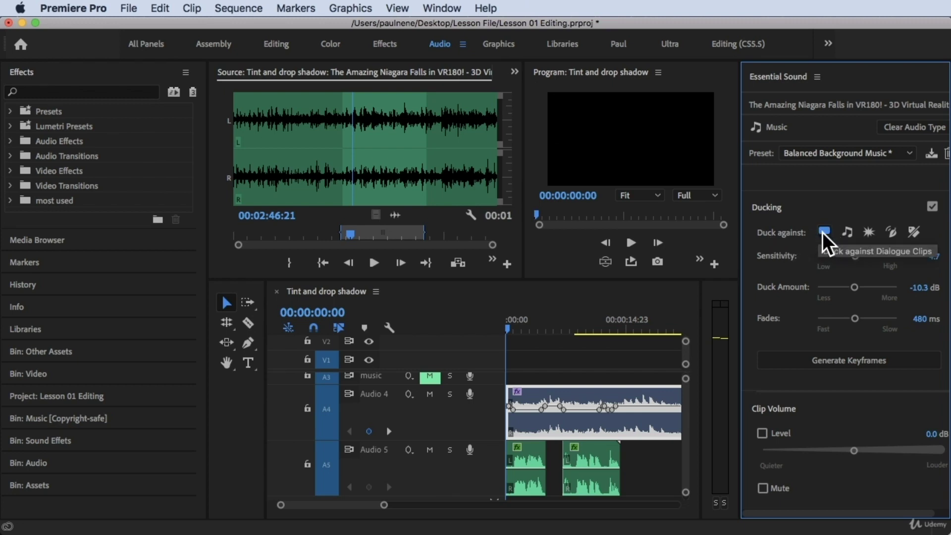
left_click(608, 463)
left_click(533, 485)
left_click(577, 486)
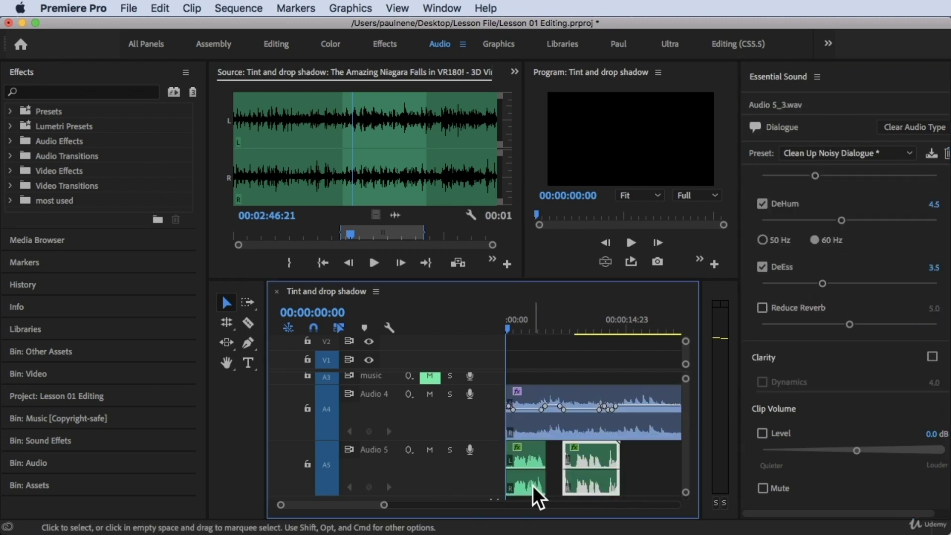
left_click(533, 485)
left_click(593, 485)
left_click(532, 479)
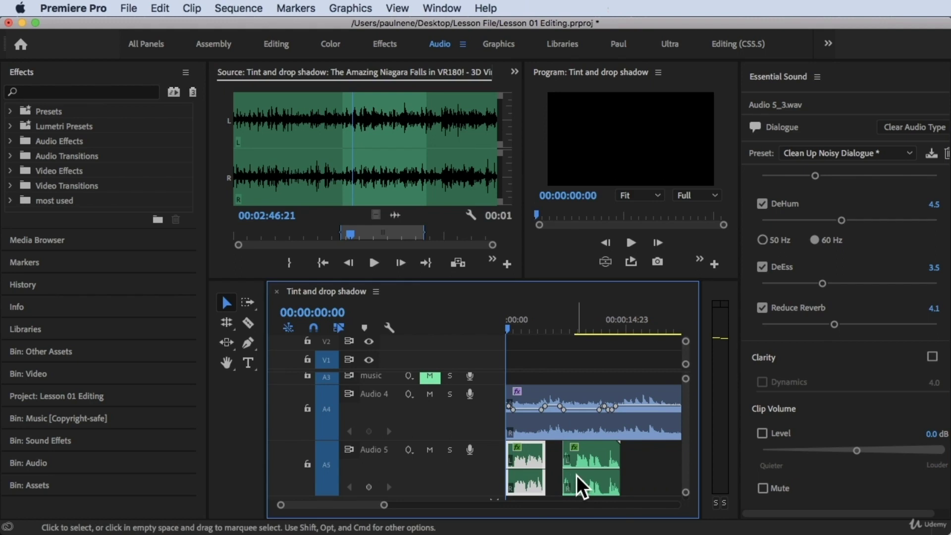
left_click(587, 484)
left_click(544, 416)
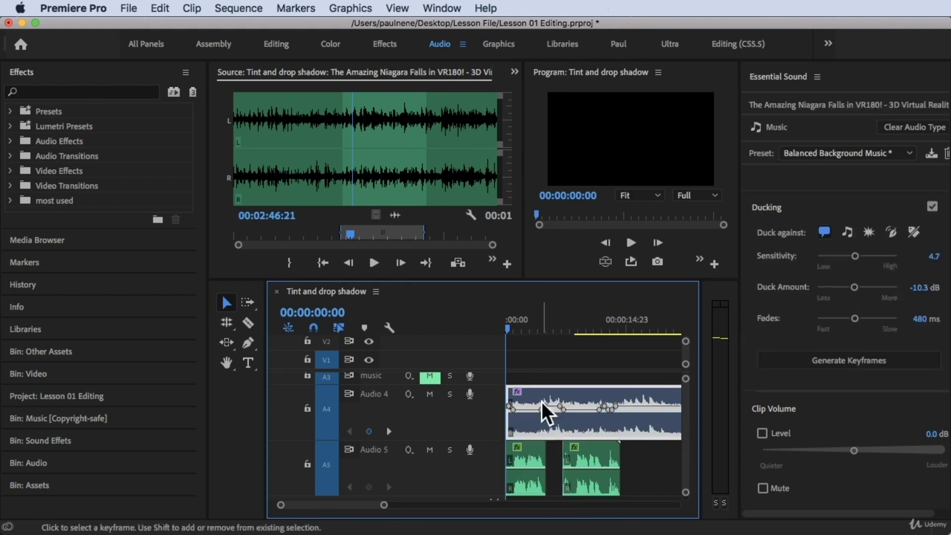